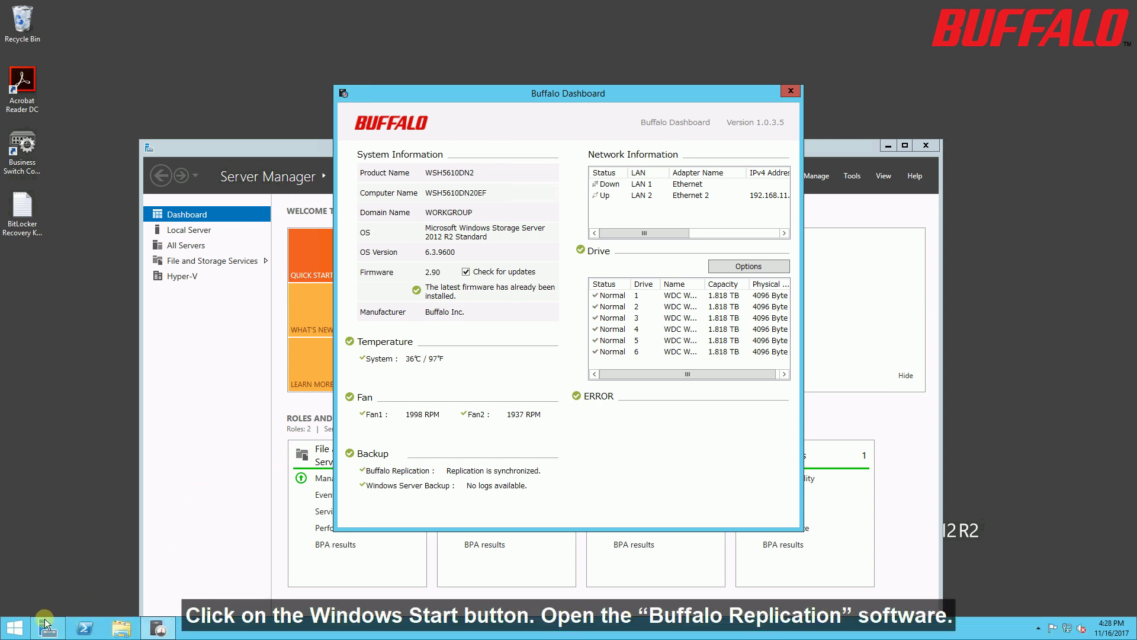
- Open the Buffalo Replication software and bring up its backup and replication folder settings
left_click(16, 625)
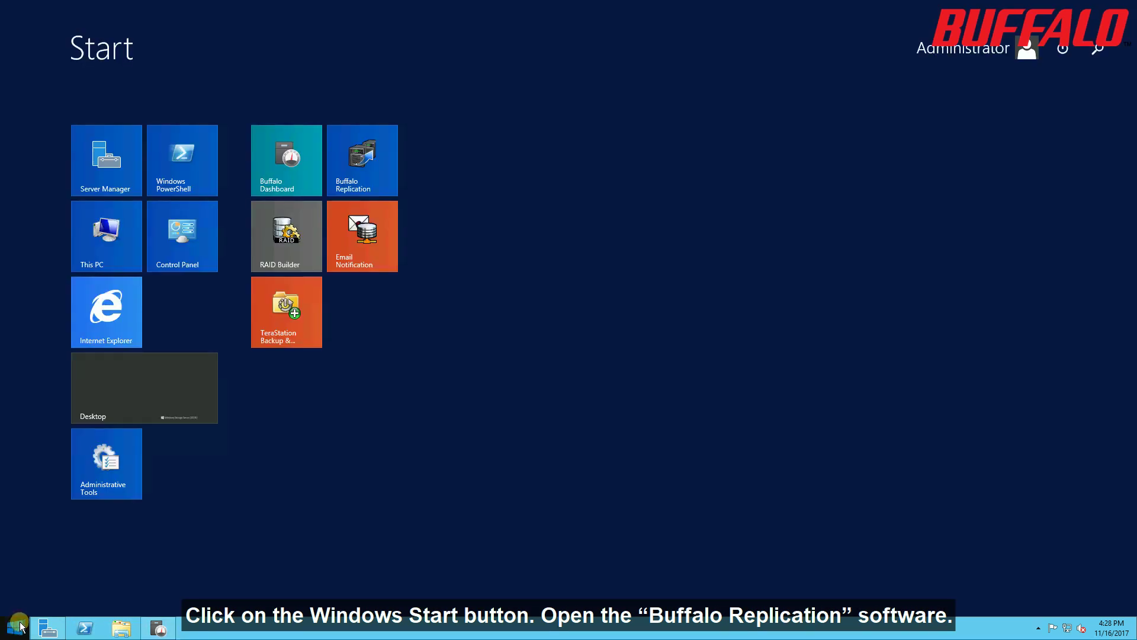
left_click(372, 165)
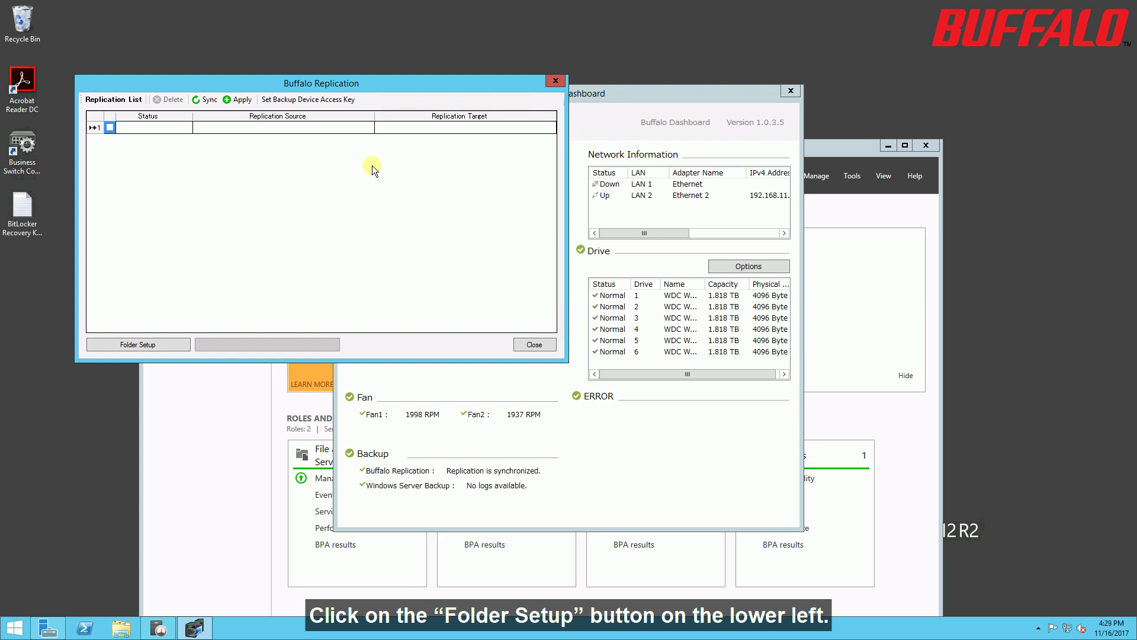
left_click(183, 343)
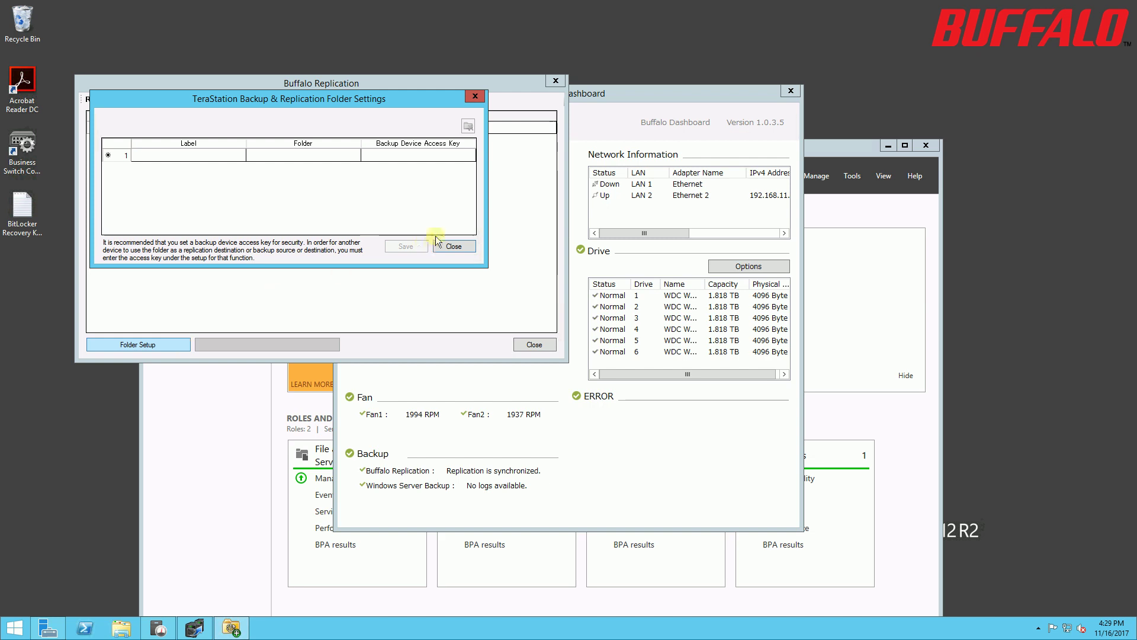
- Create a new folder named rep on New Volume (D:) and assign it as the first entry's folder
left_click(331, 155)
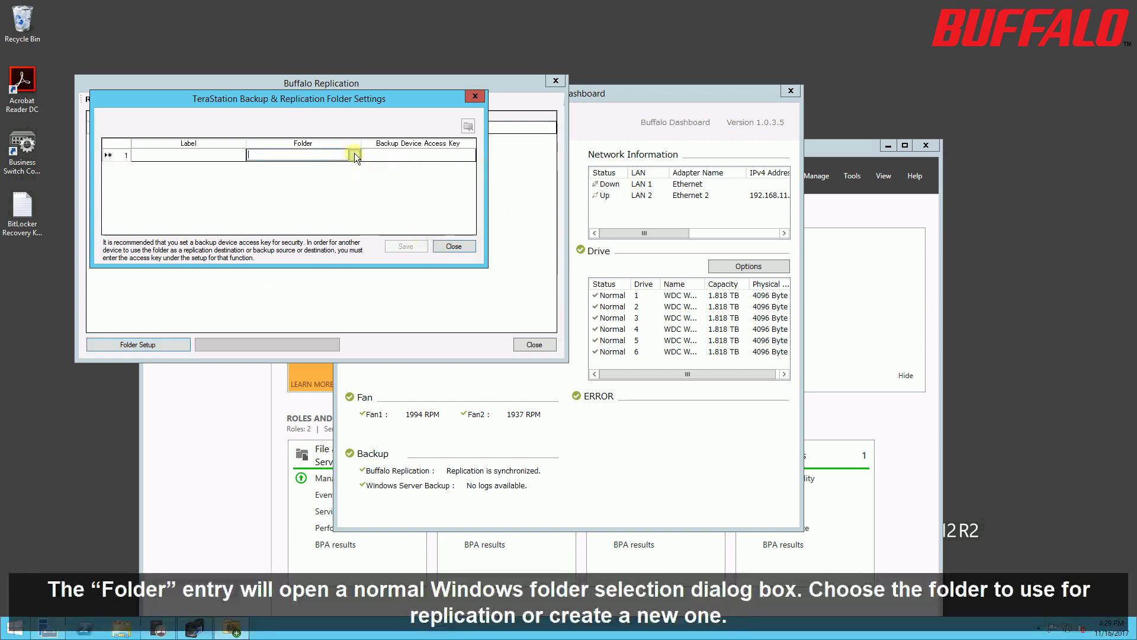
left_click(355, 154)
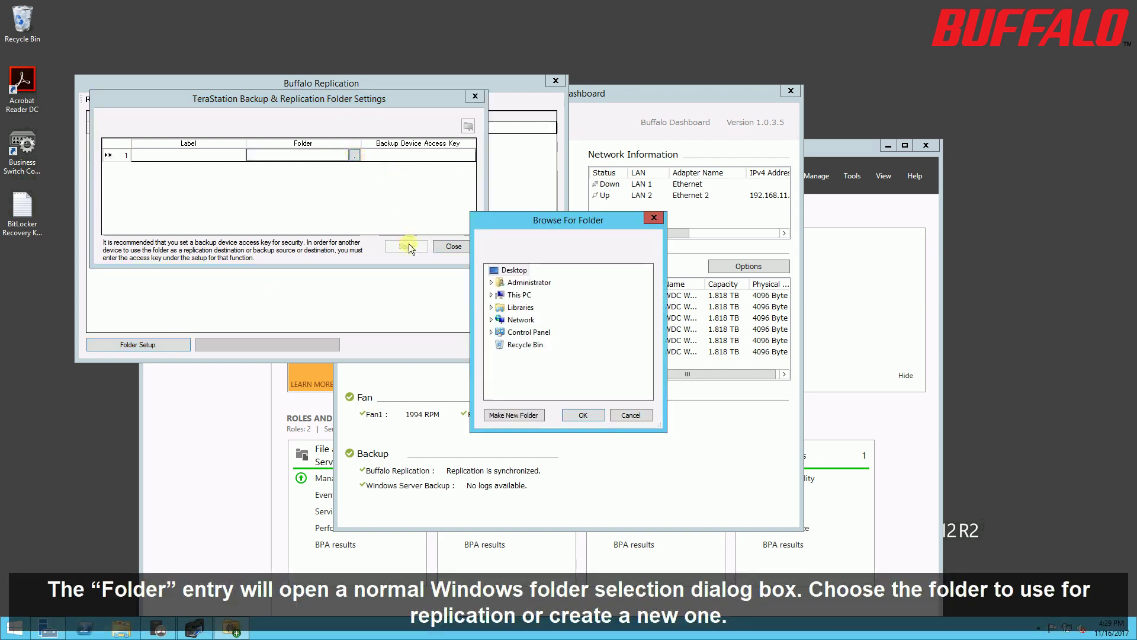
left_click(492, 295)
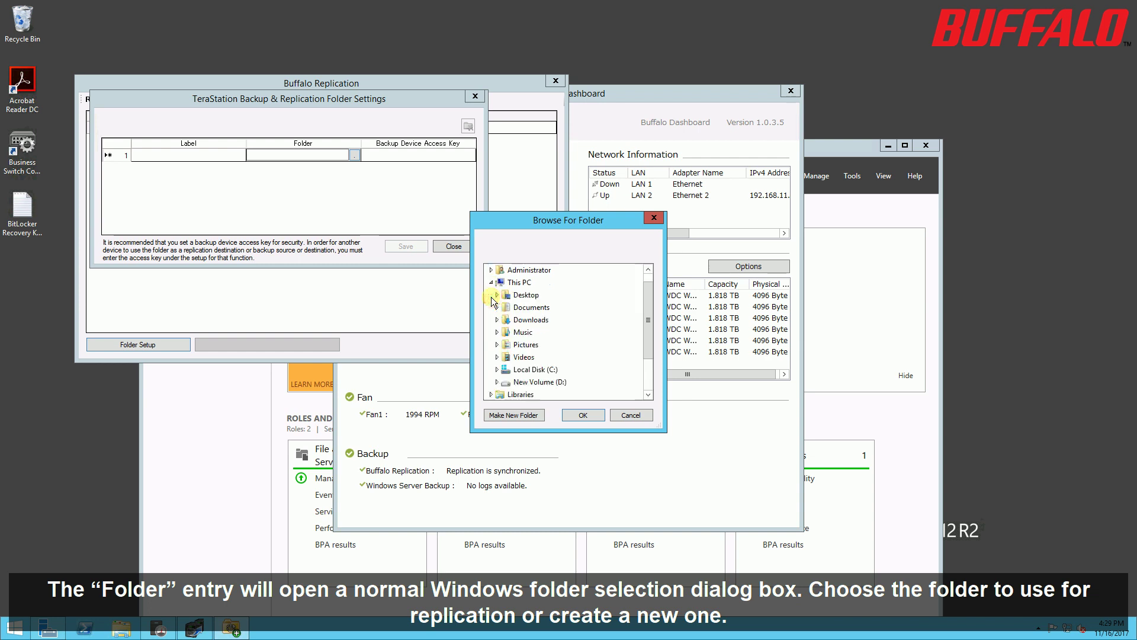
double_click(534, 382)
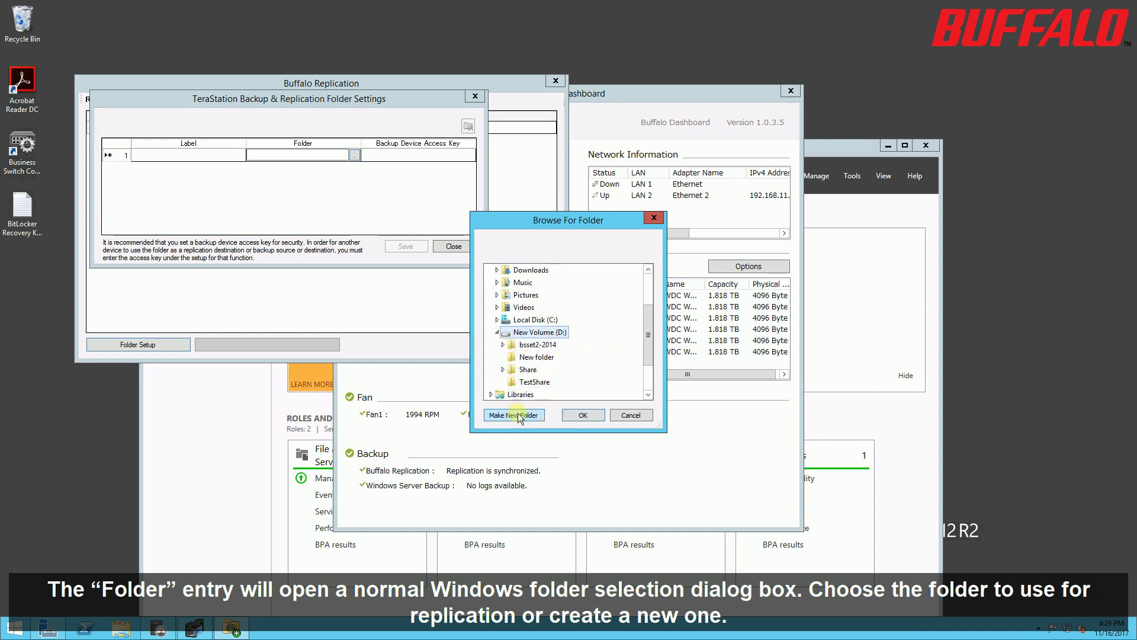
left_click(519, 415)
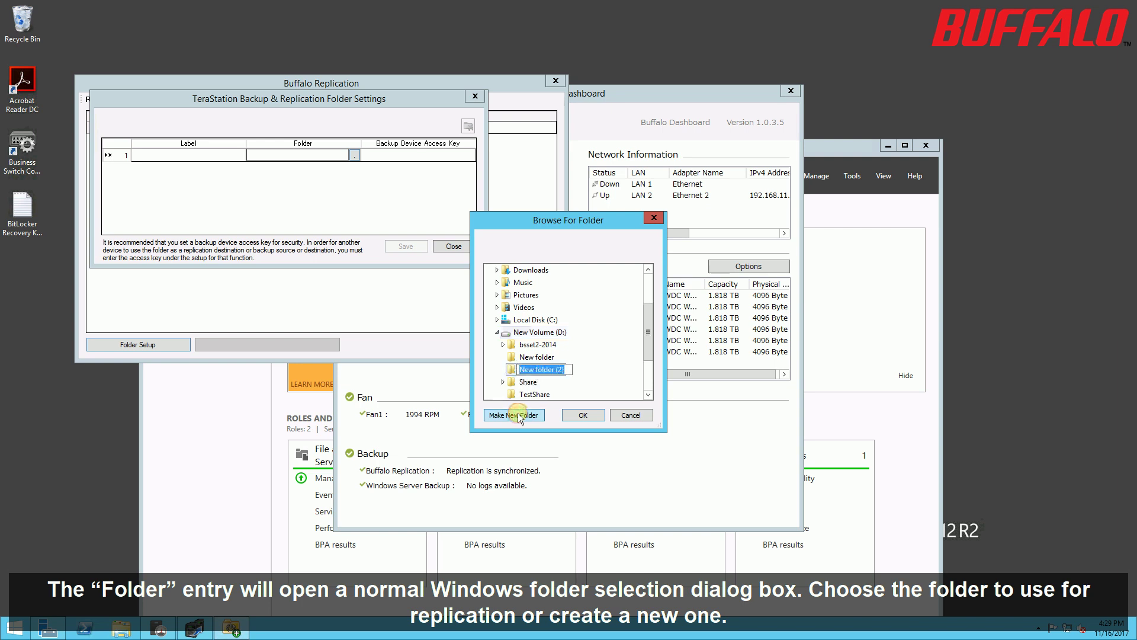
type("rep")
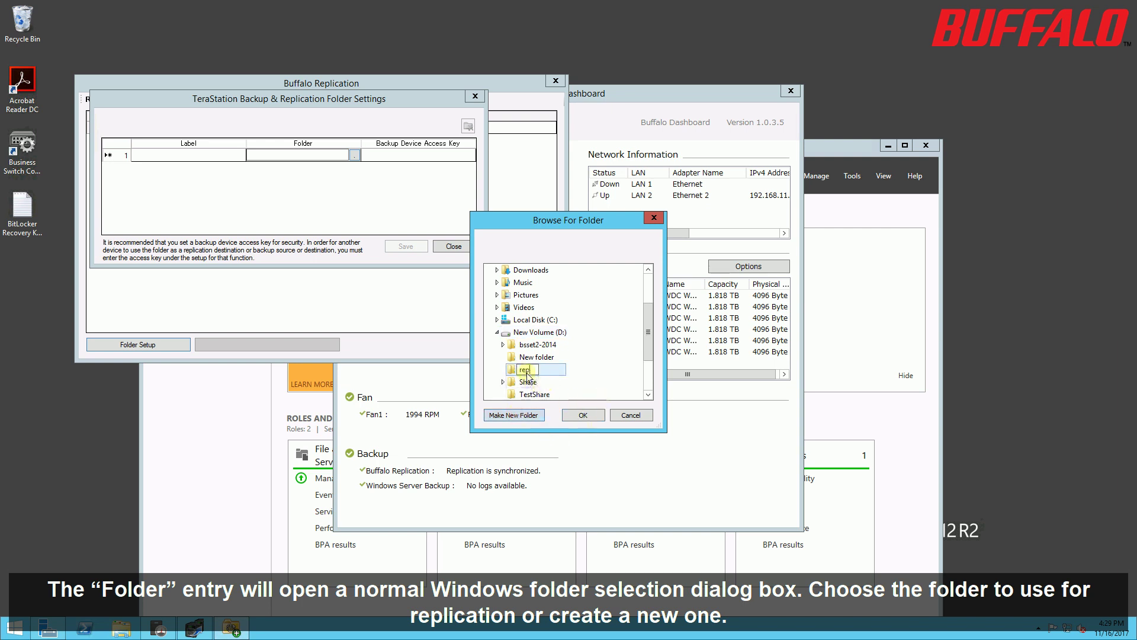
left_click(579, 417)
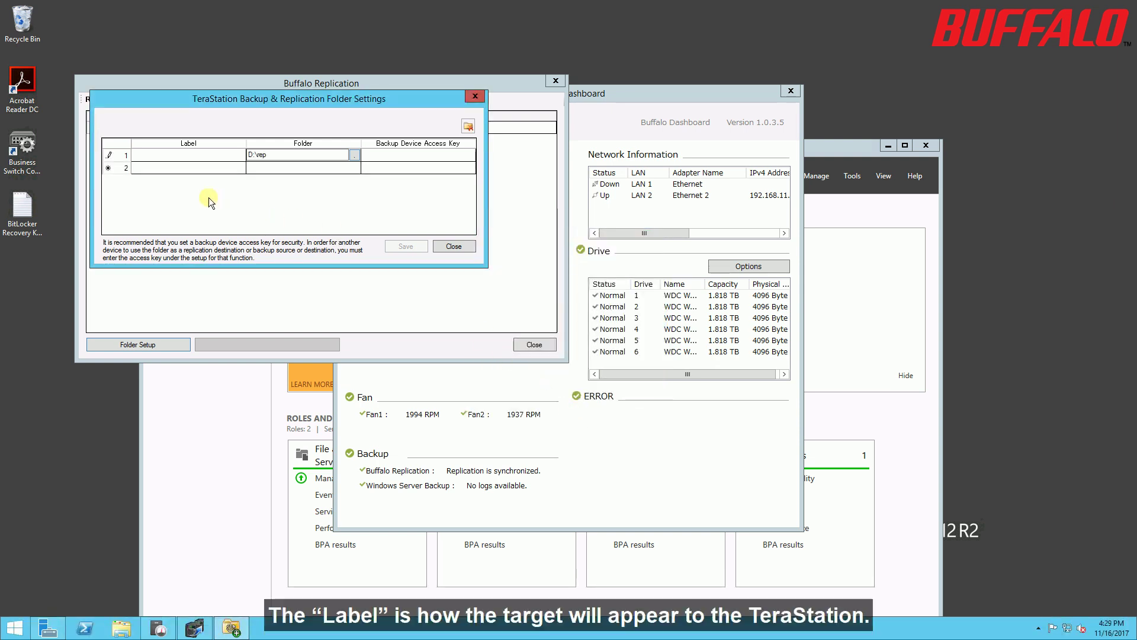
- Label the D:\rep entry reptarget, enter its backup device access key, save the entry and exit Buffalo Replication
left_click(159, 157)
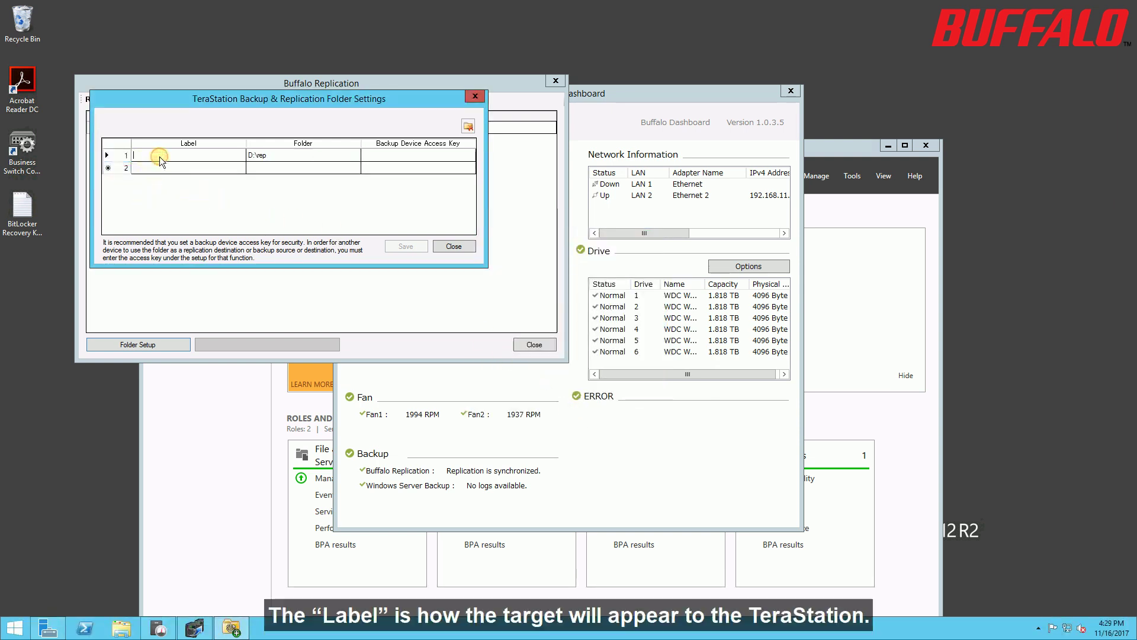
type("reptarget")
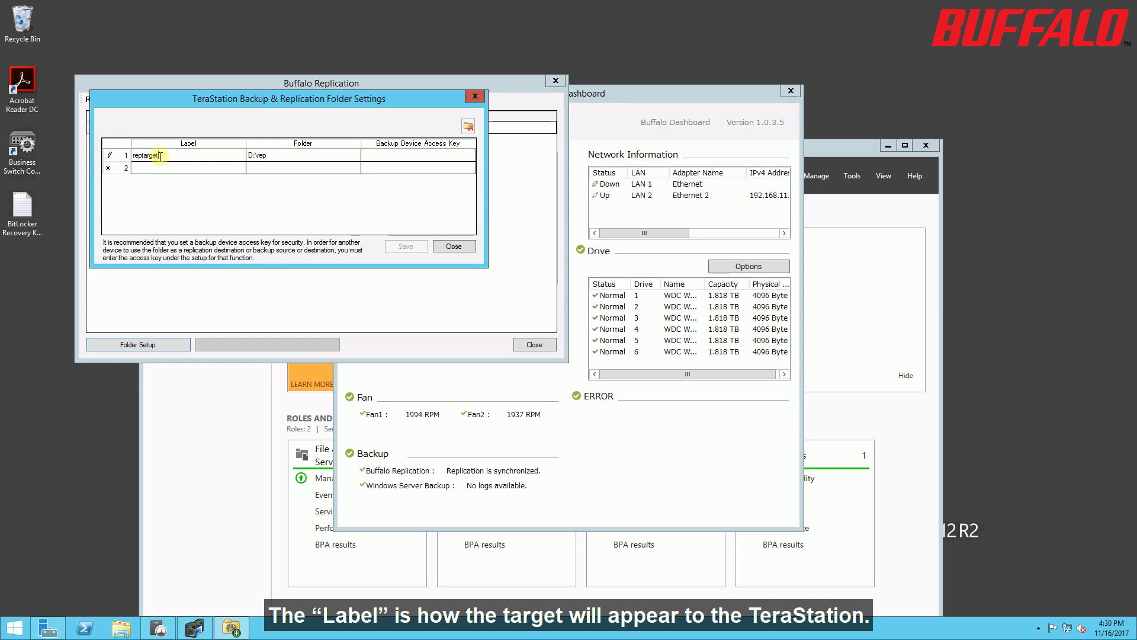
left_click(409, 155)
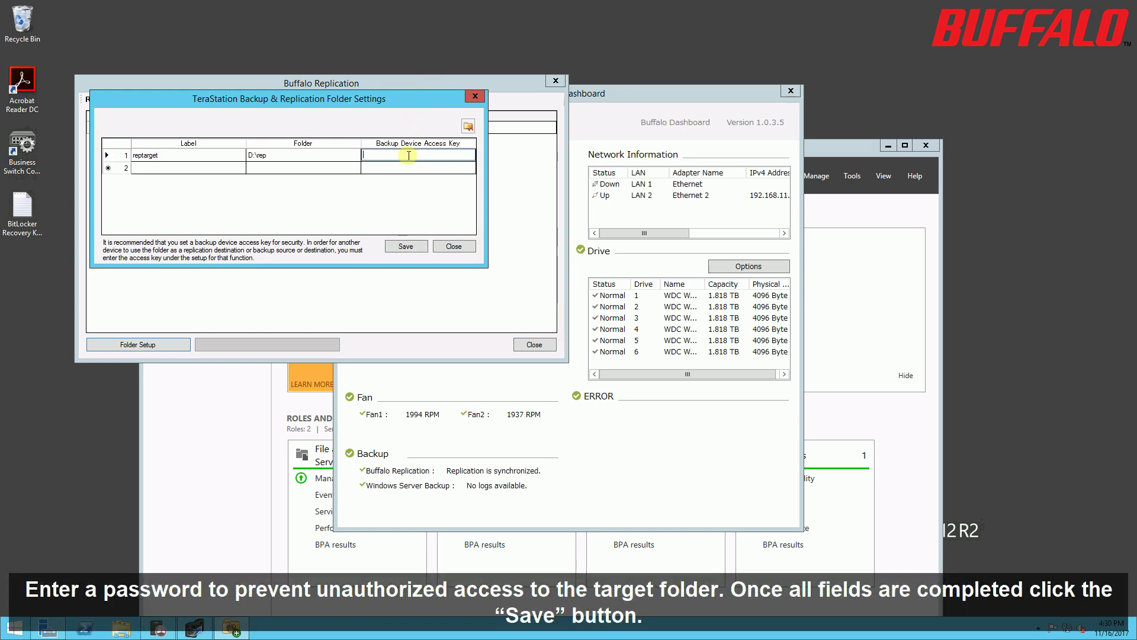
type("**")
left_click(418, 246)
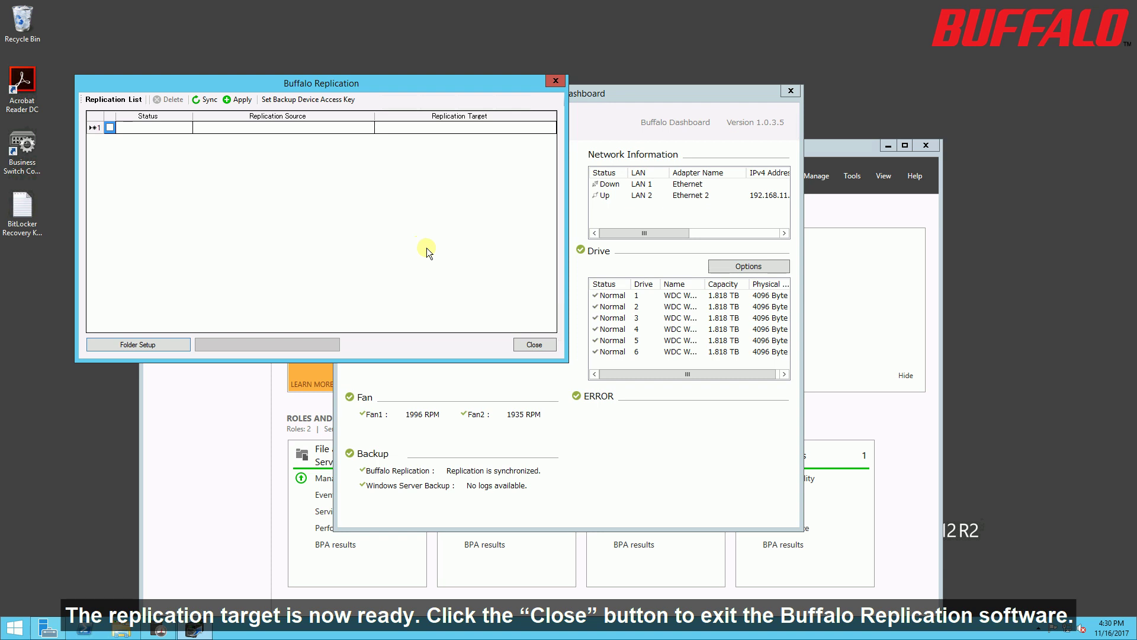
left_click(529, 344)
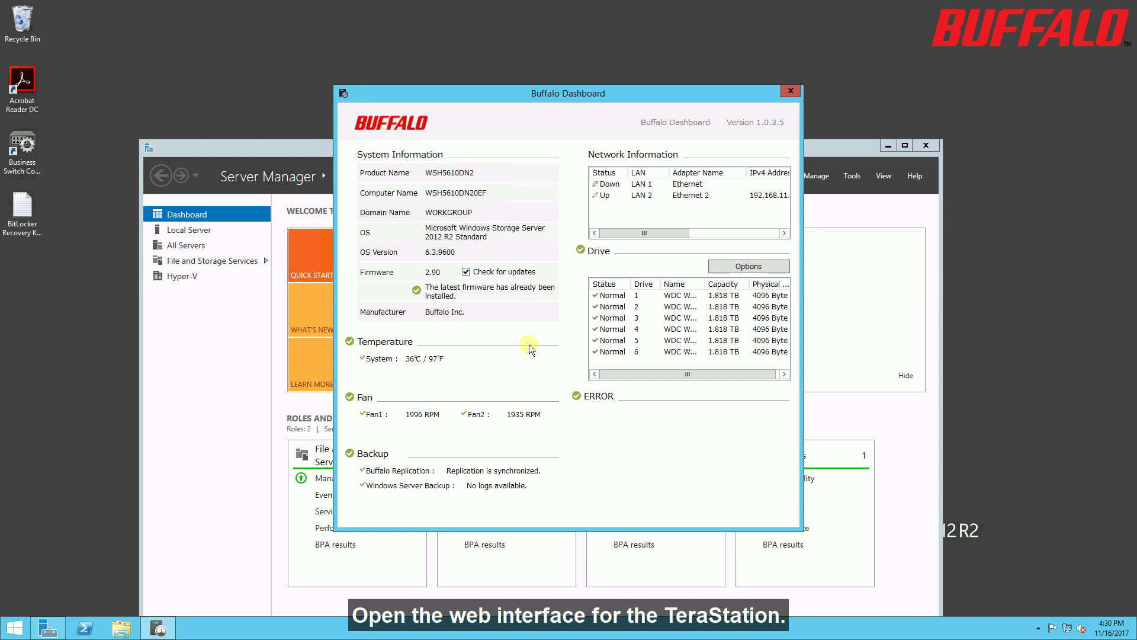
- Open Internet Explorer and load the TeraStation web interface at 192.168.11.102 in a maximized, enlarged view
left_click(7, 631)
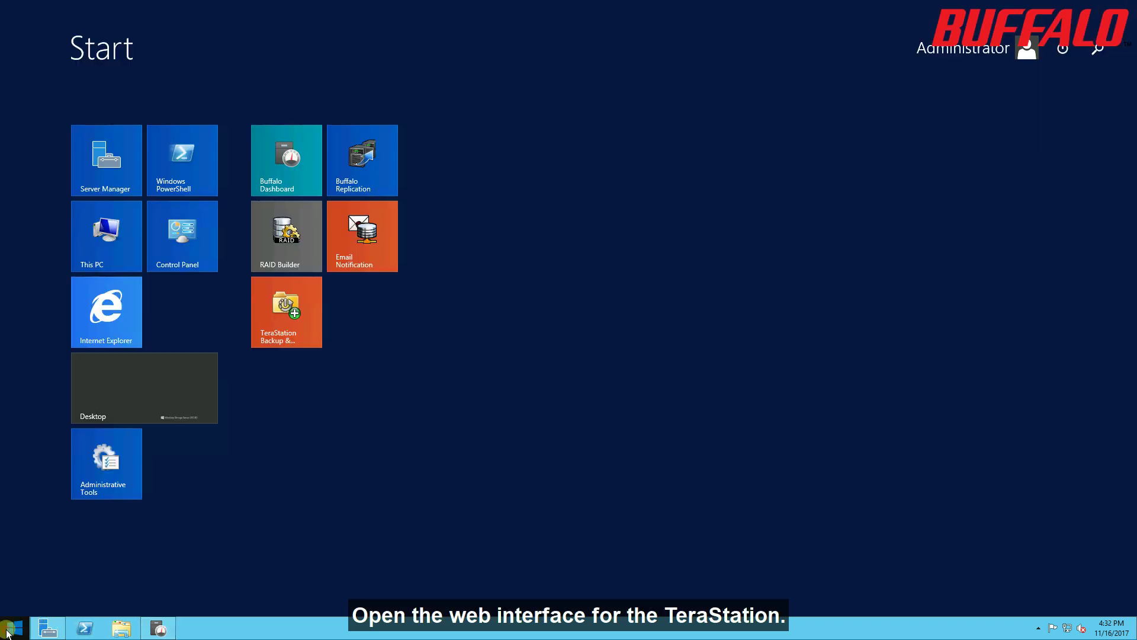
left_click(90, 313)
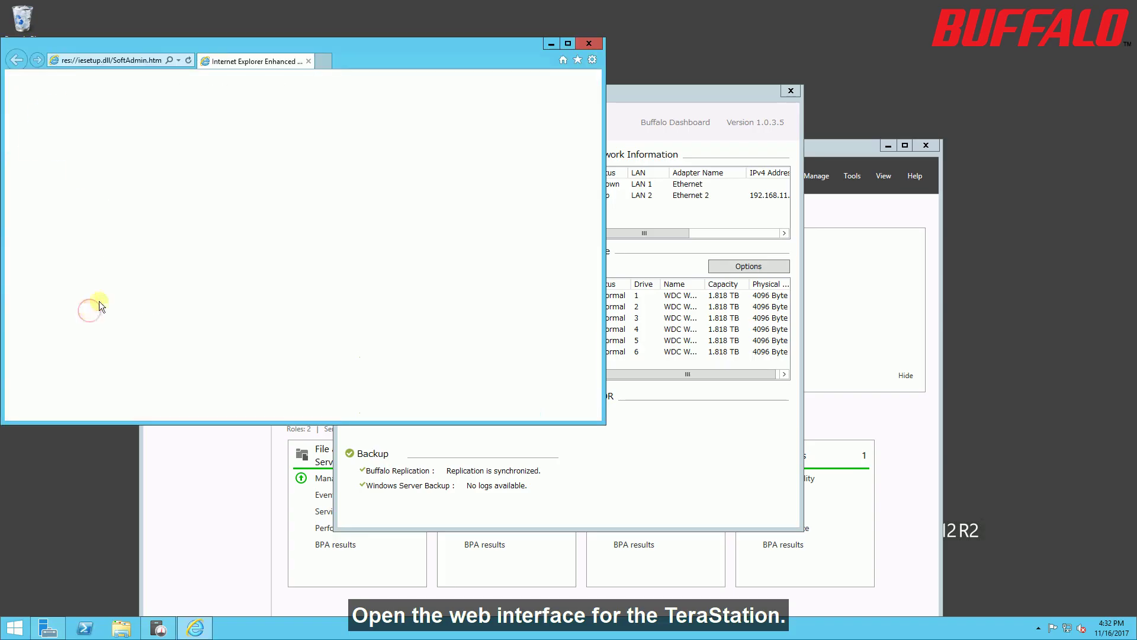
left_click(155, 61)
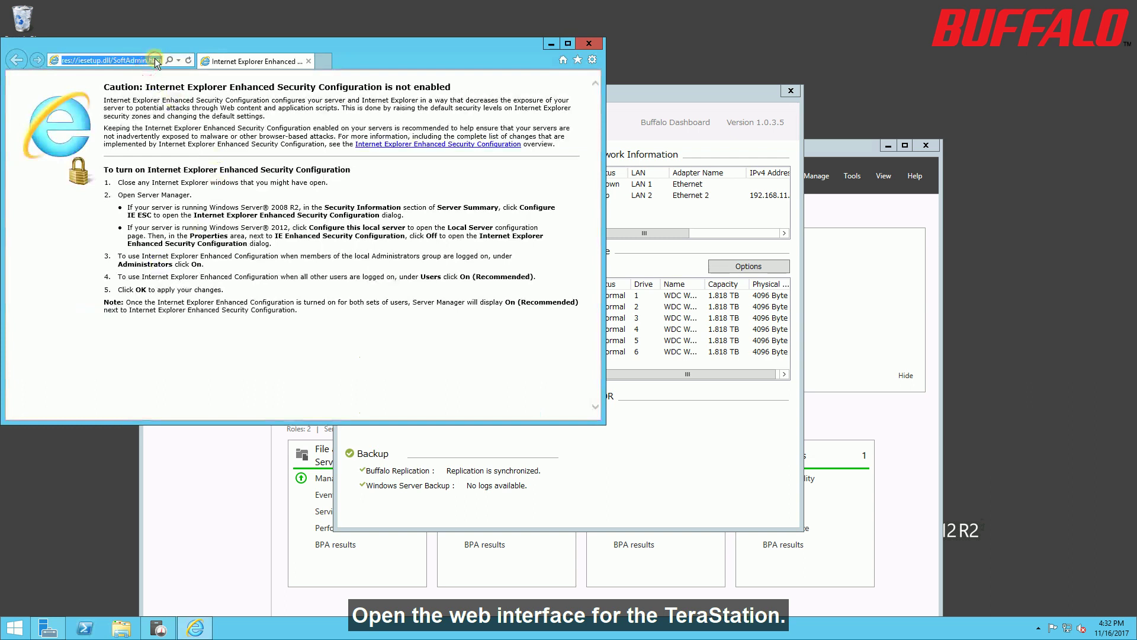
type("192.168.11.102")
key("Return")
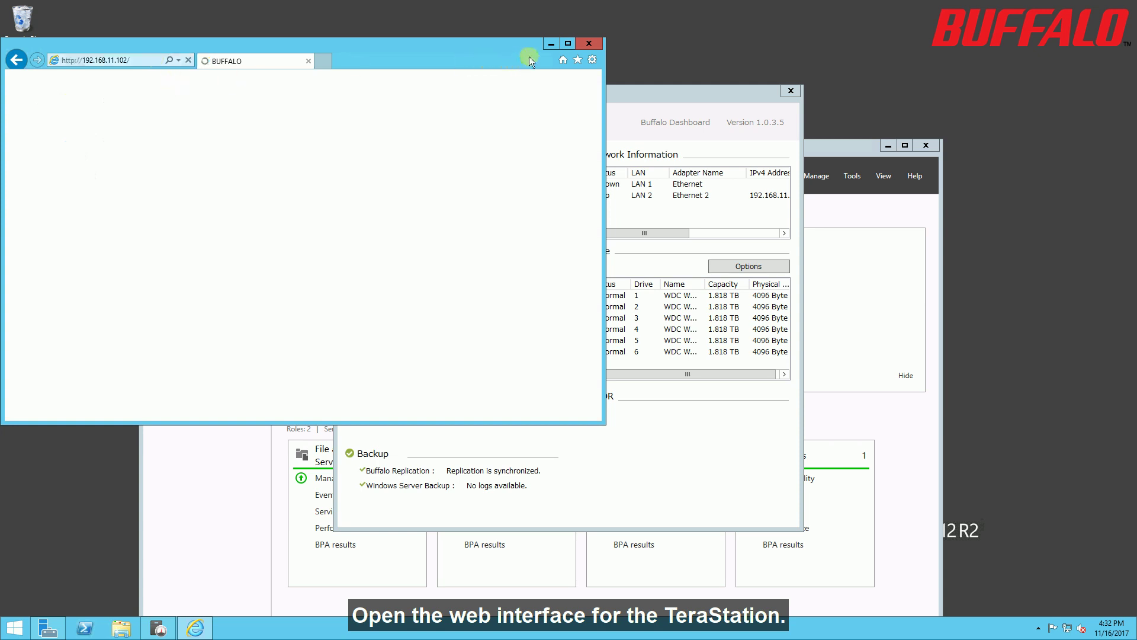
left_click(567, 42)
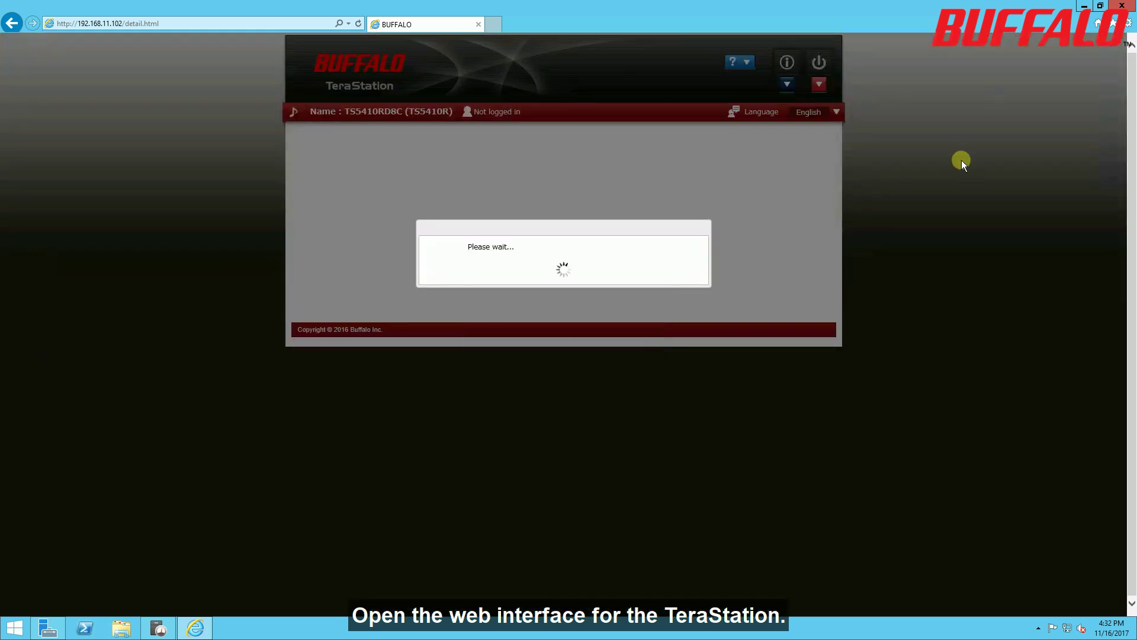
key("ctrl+plus")
- Log in to the TeraStation as admin with the account password and an Unlimited time-out period
left_click(522, 360)
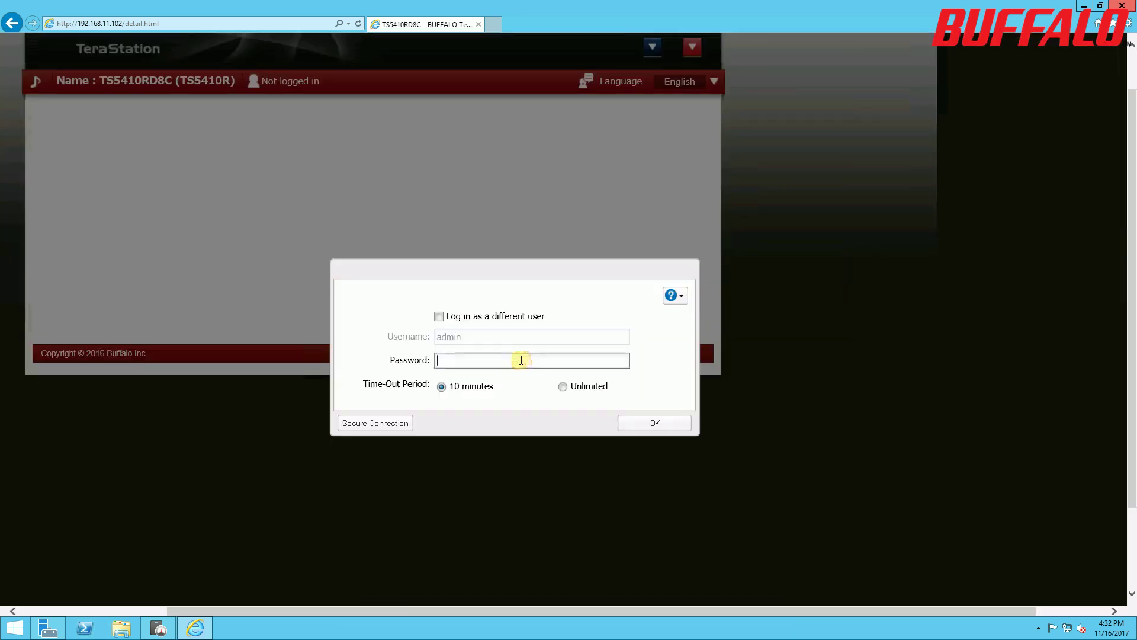
type("password")
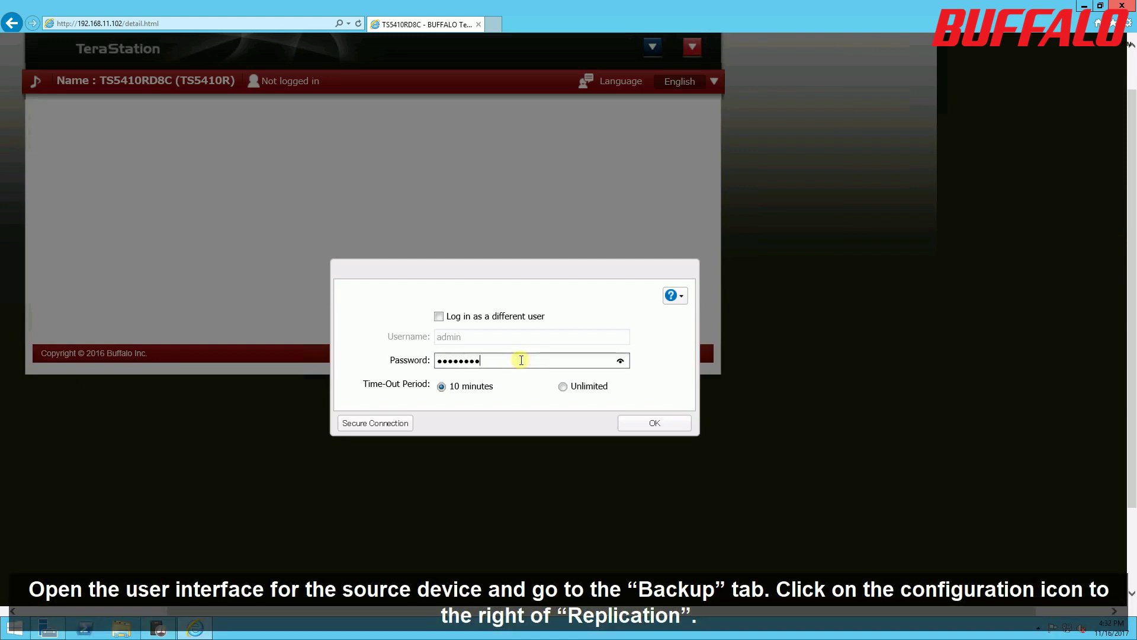
left_click(563, 388)
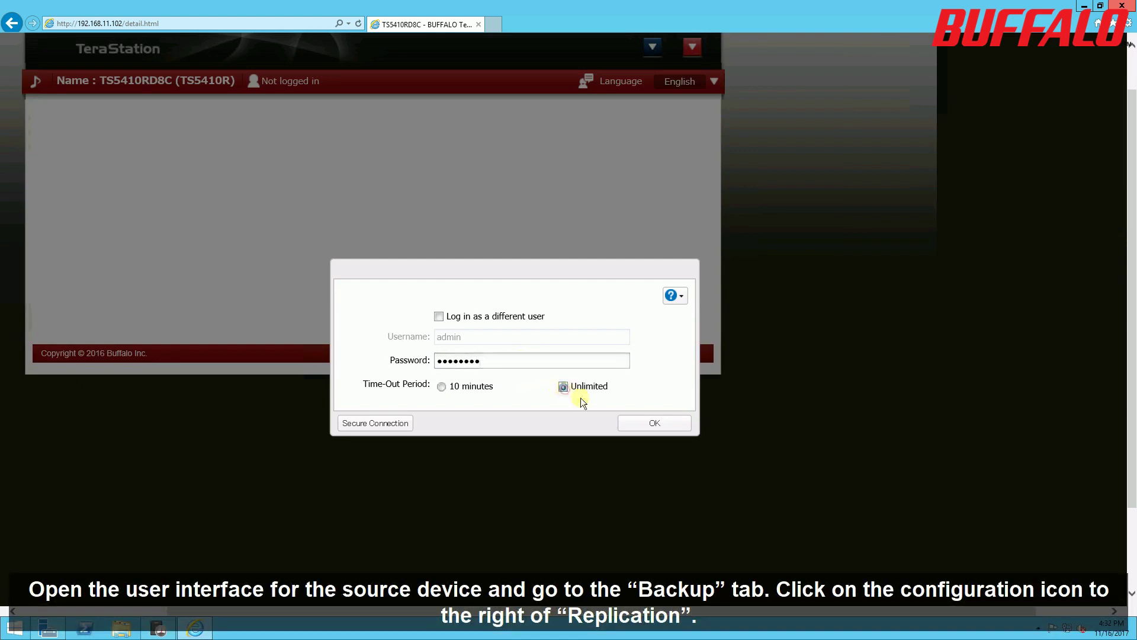
left_click(656, 429)
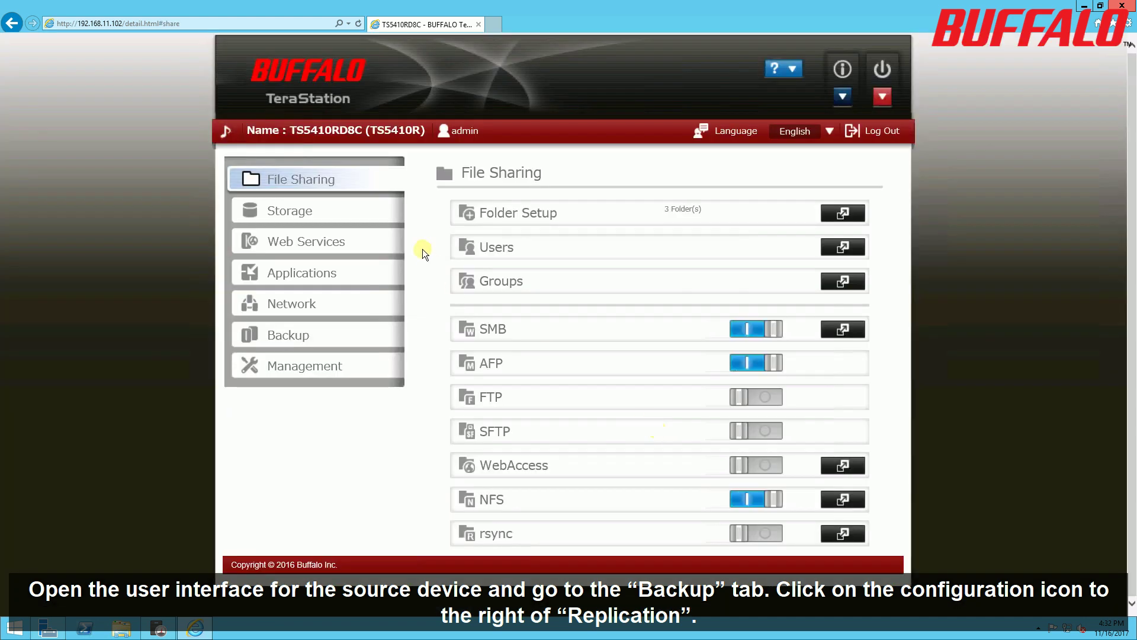
- Open the TeraStation's replication settings from the backup section and start editing the job list
left_click(339, 336)
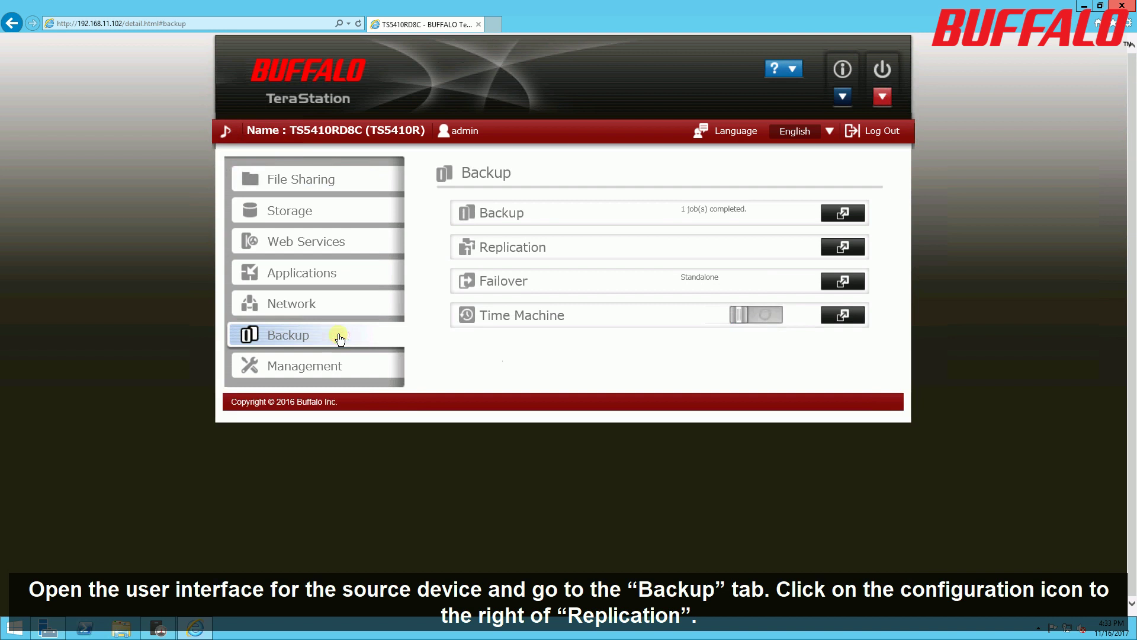
left_click(852, 246)
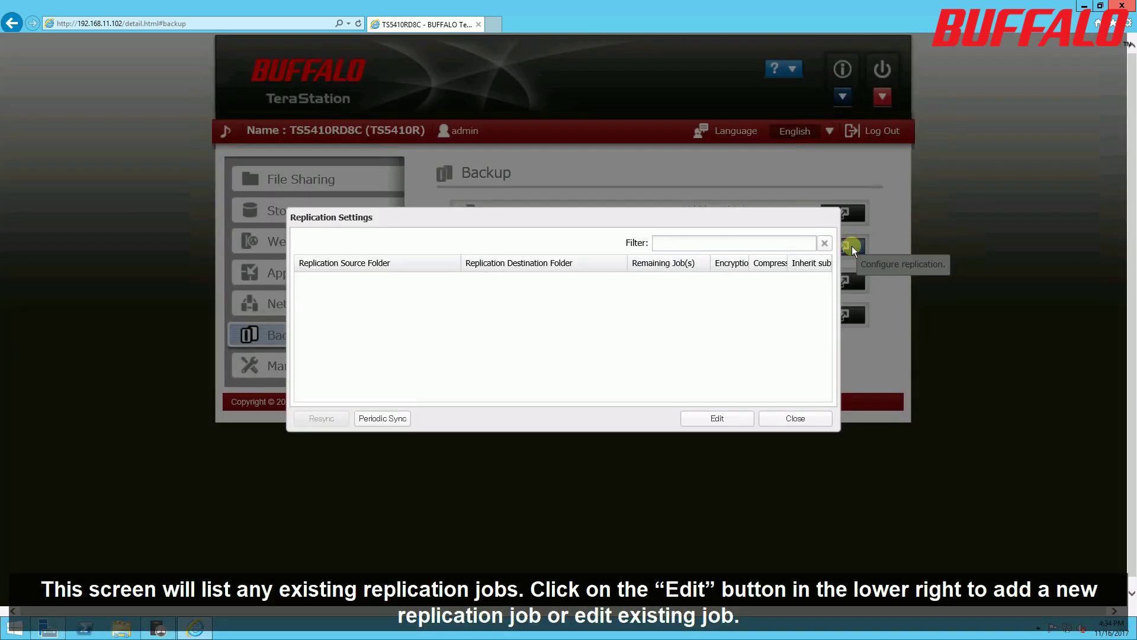
left_click(728, 423)
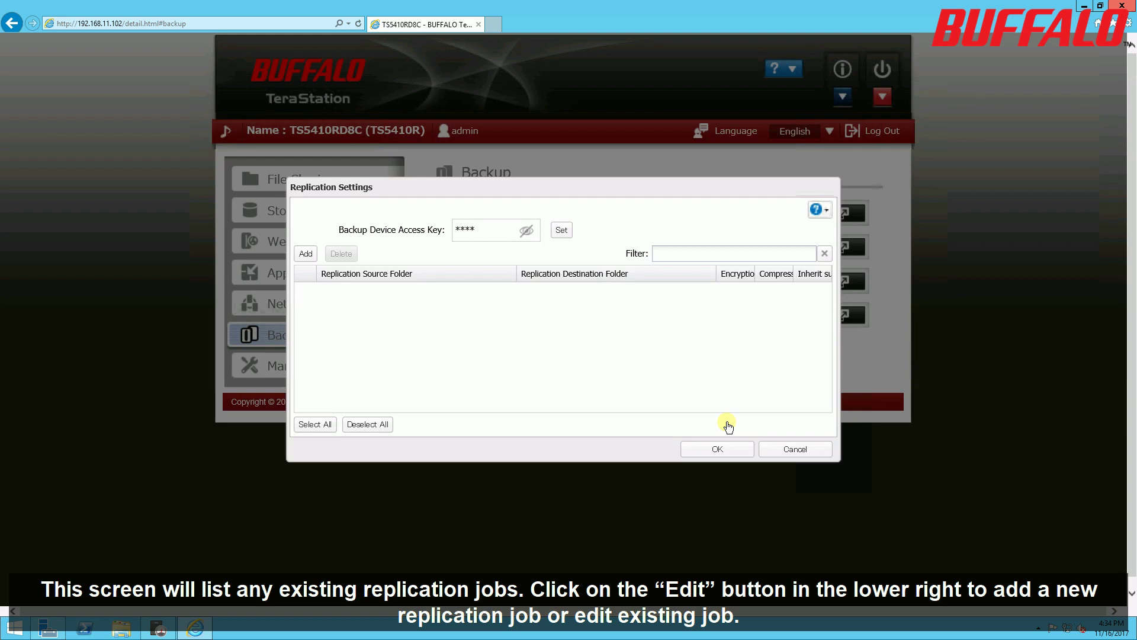
- Set the backup device access key to the one defined on the replication target
left_click(561, 230)
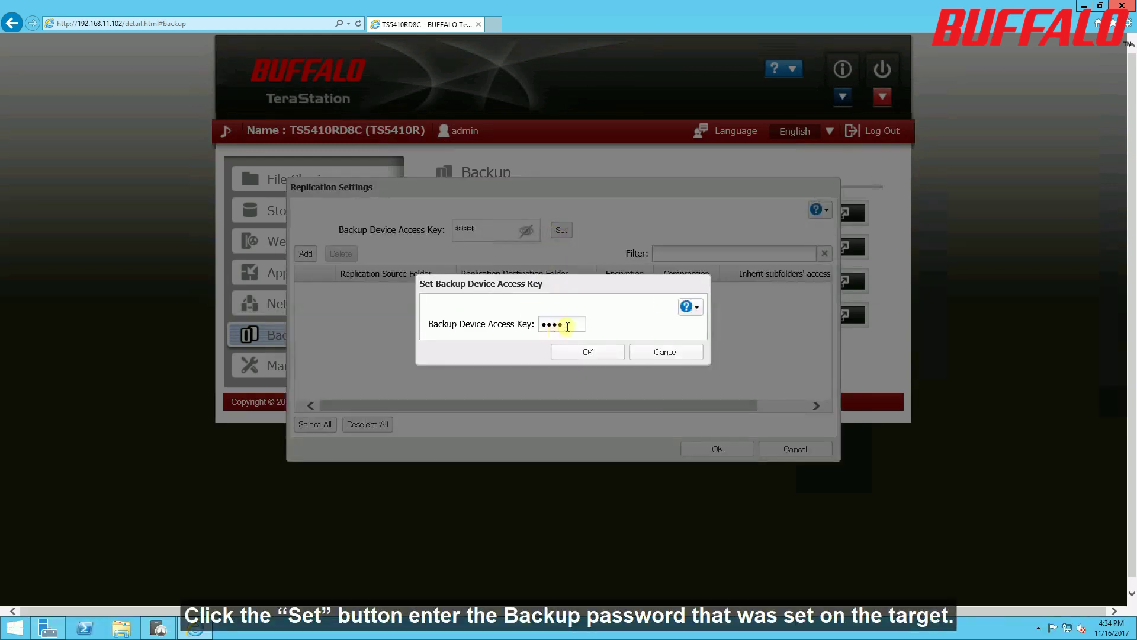
key("ctrl+a")
type("••••")
left_click(588, 351)
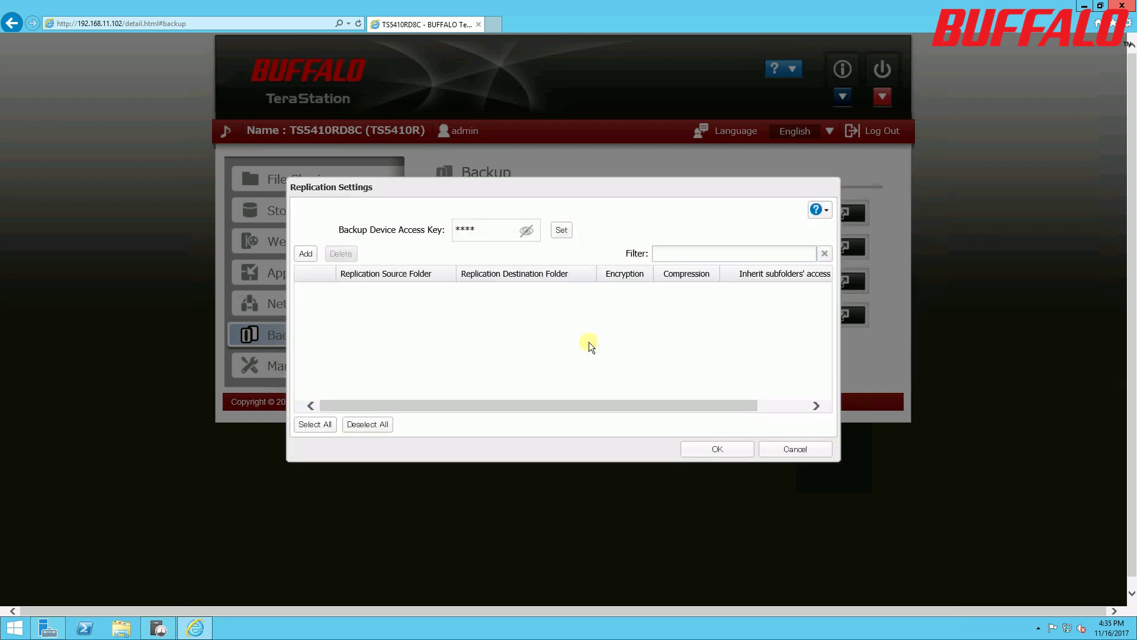
- Start adding a replication job and completely refresh the list of replication destination folders
left_click(311, 254)
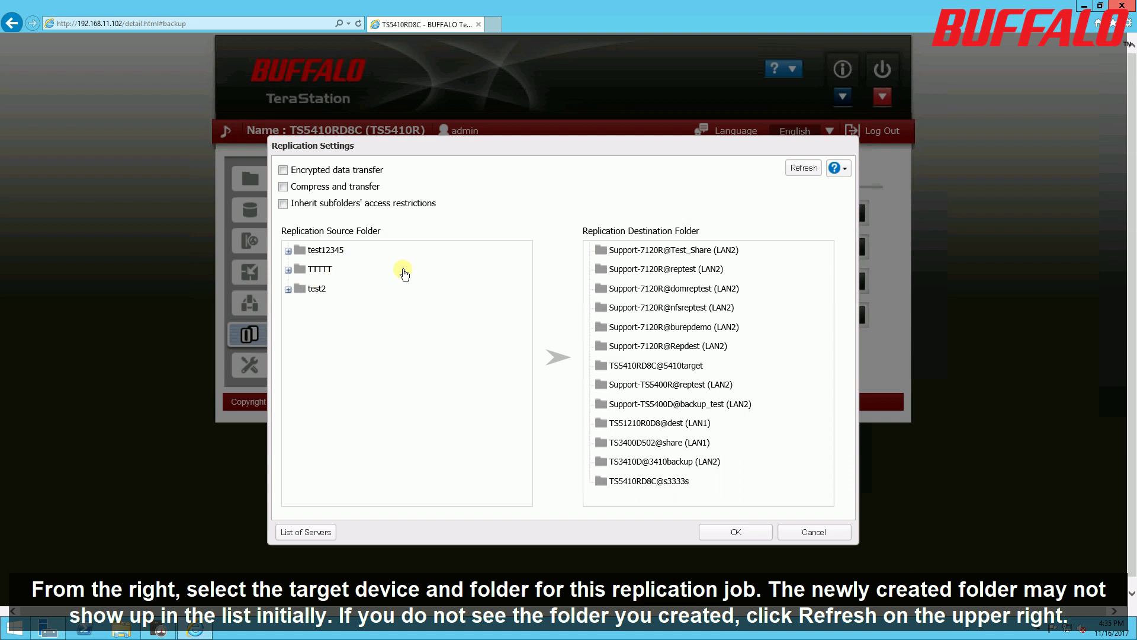
left_click(793, 170)
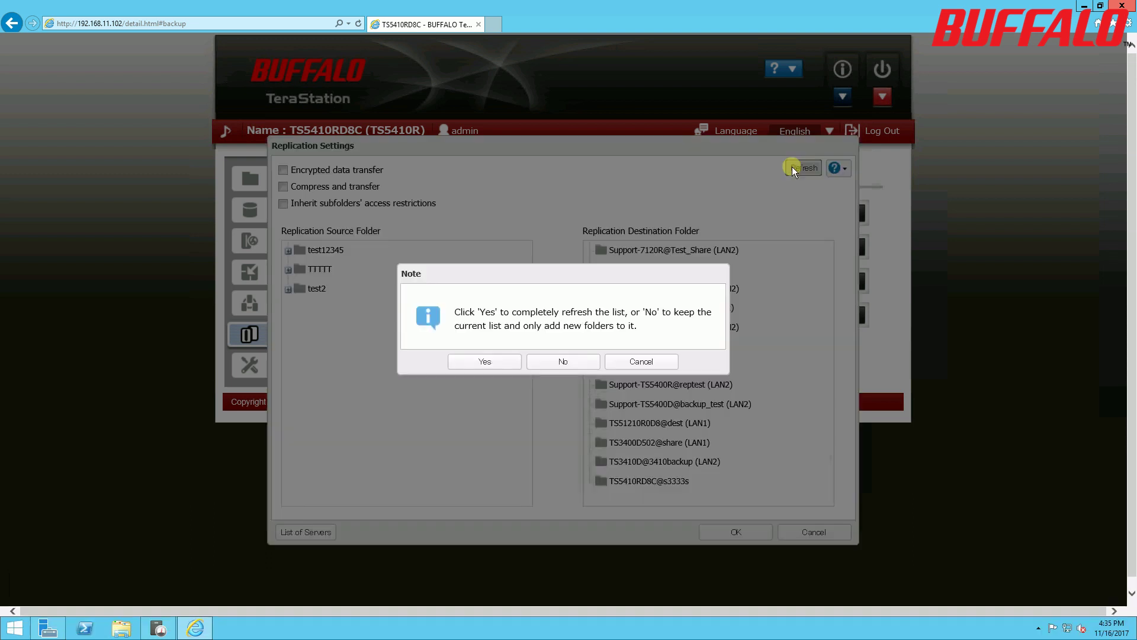
left_click(483, 360)
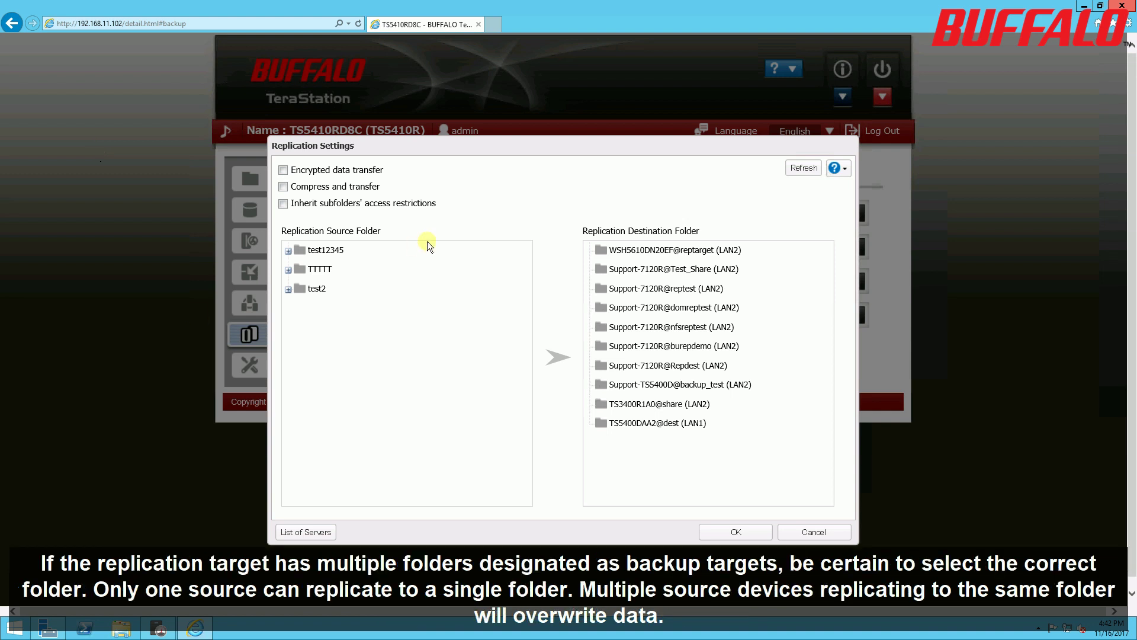
- Add a replication job from source folder test2 to destination WSH5610DN20EF@reptarget (LAN2)
left_click(680, 255)
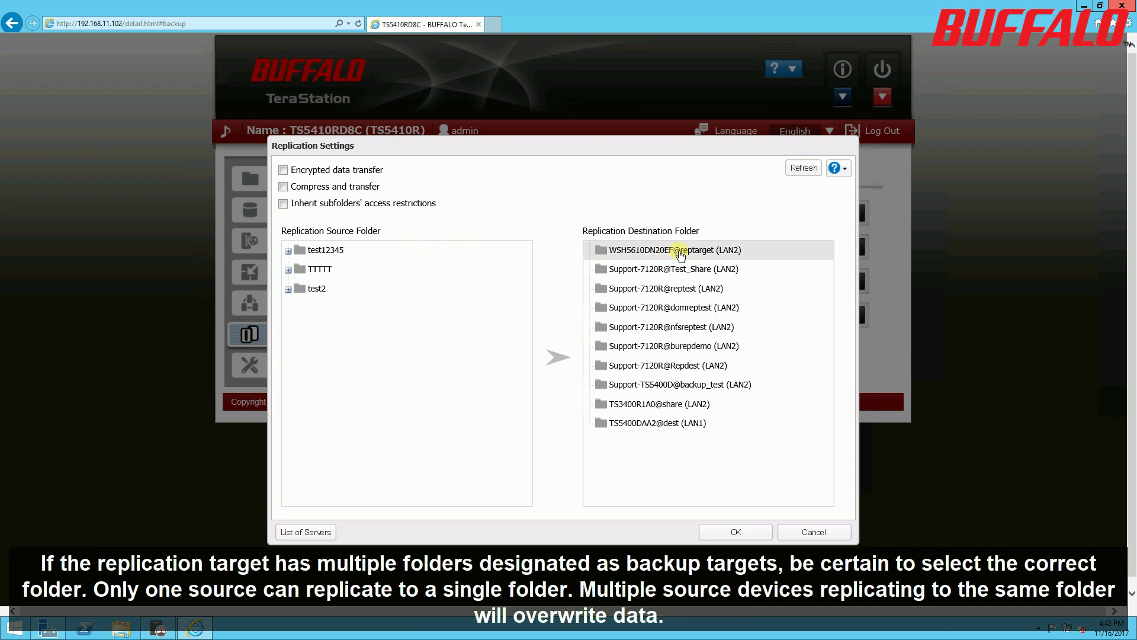
left_click(348, 290)
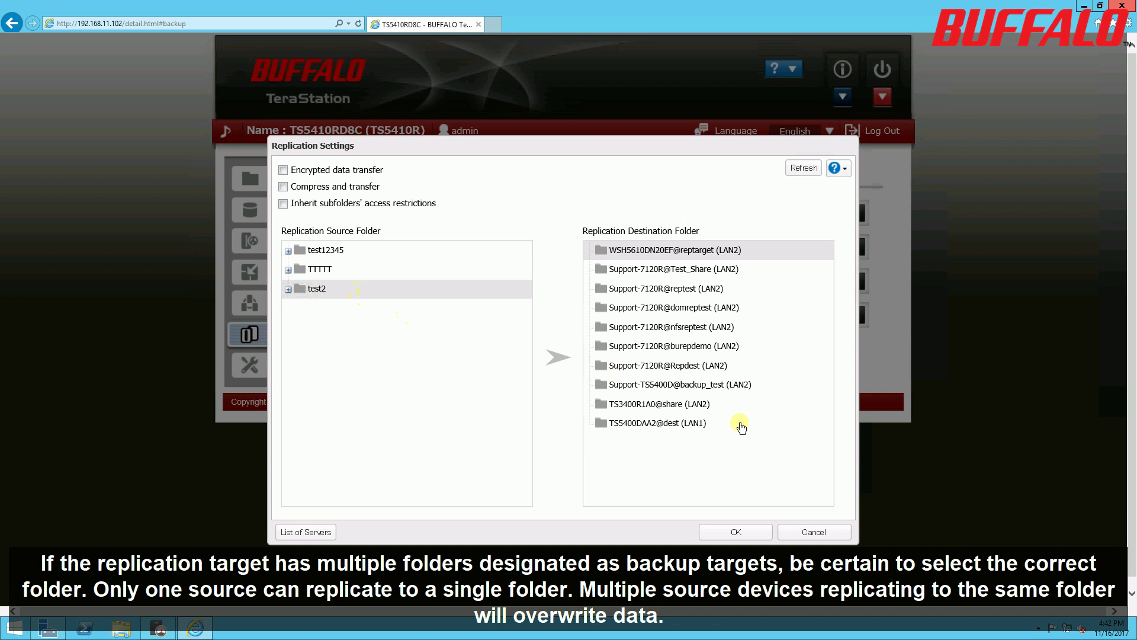
left_click(736, 532)
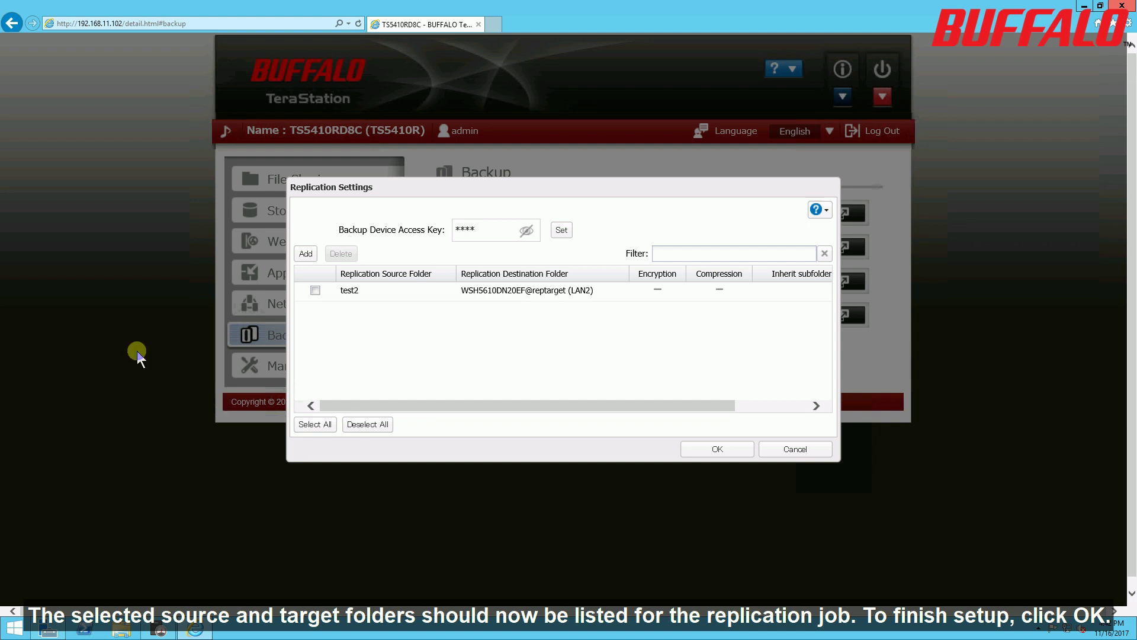
- Apply the replication settings and accept syncing all source data over the destination folder
left_click(716, 450)
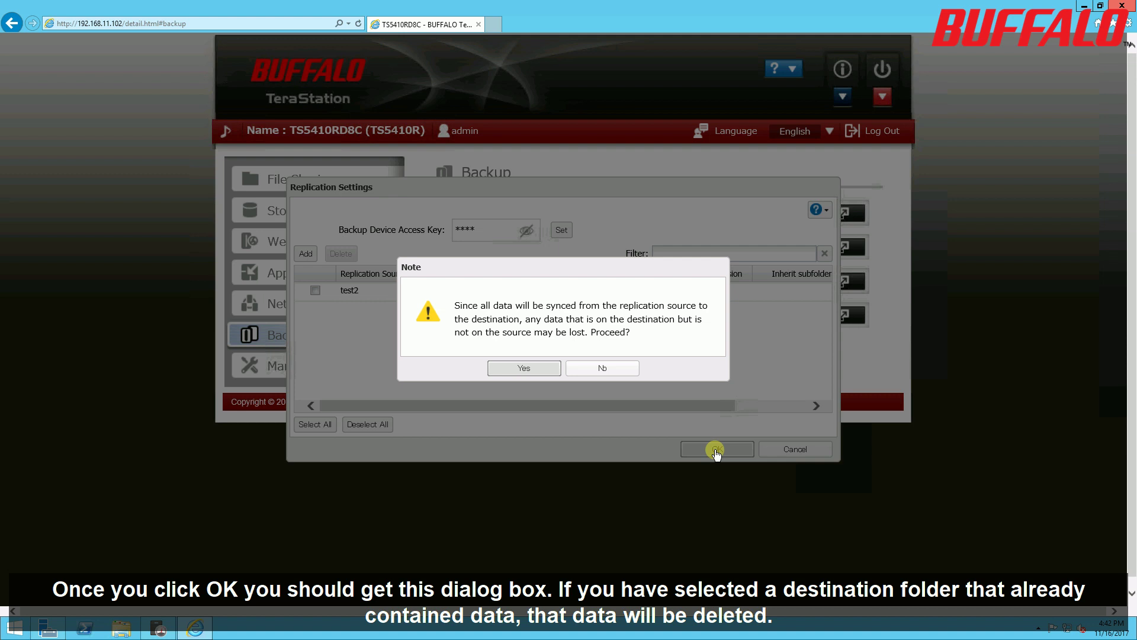
left_click(532, 374)
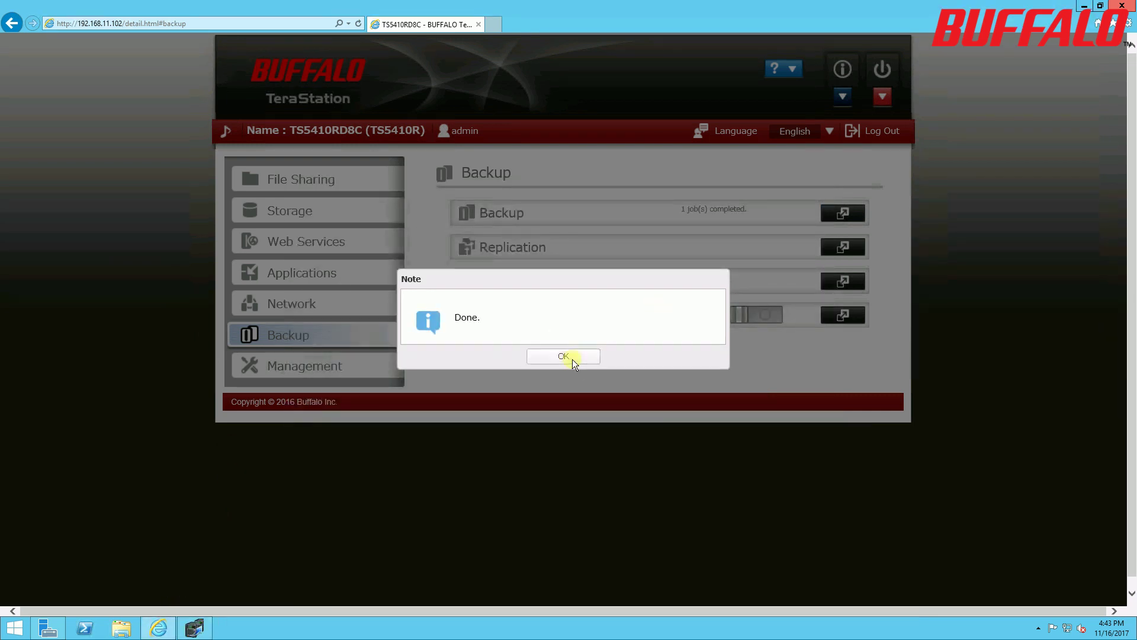
left_click(572, 358)
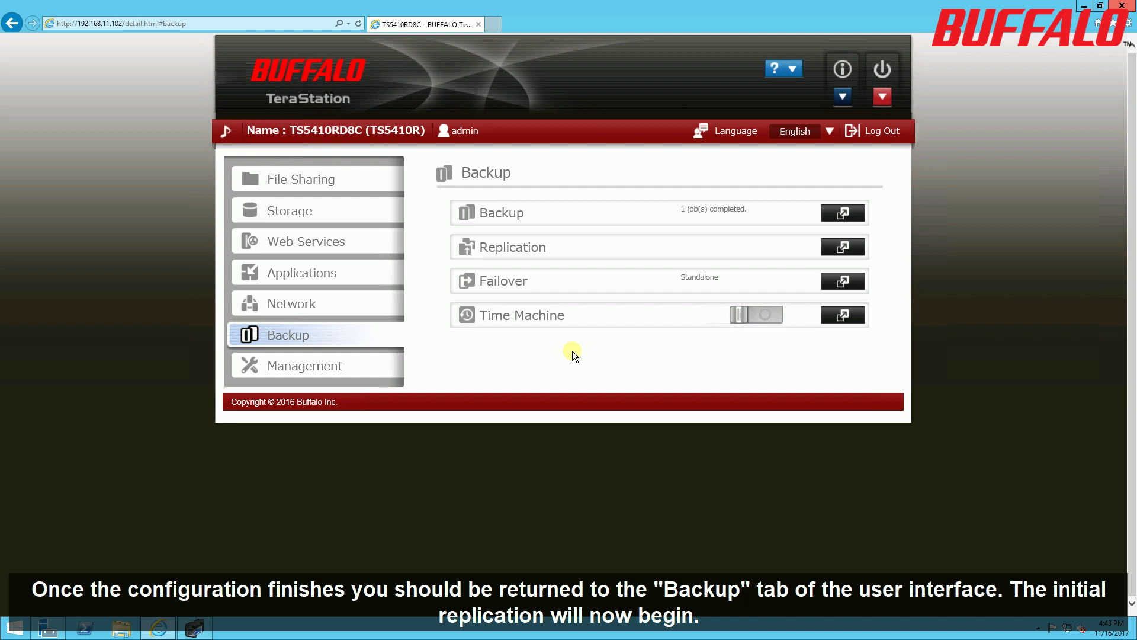